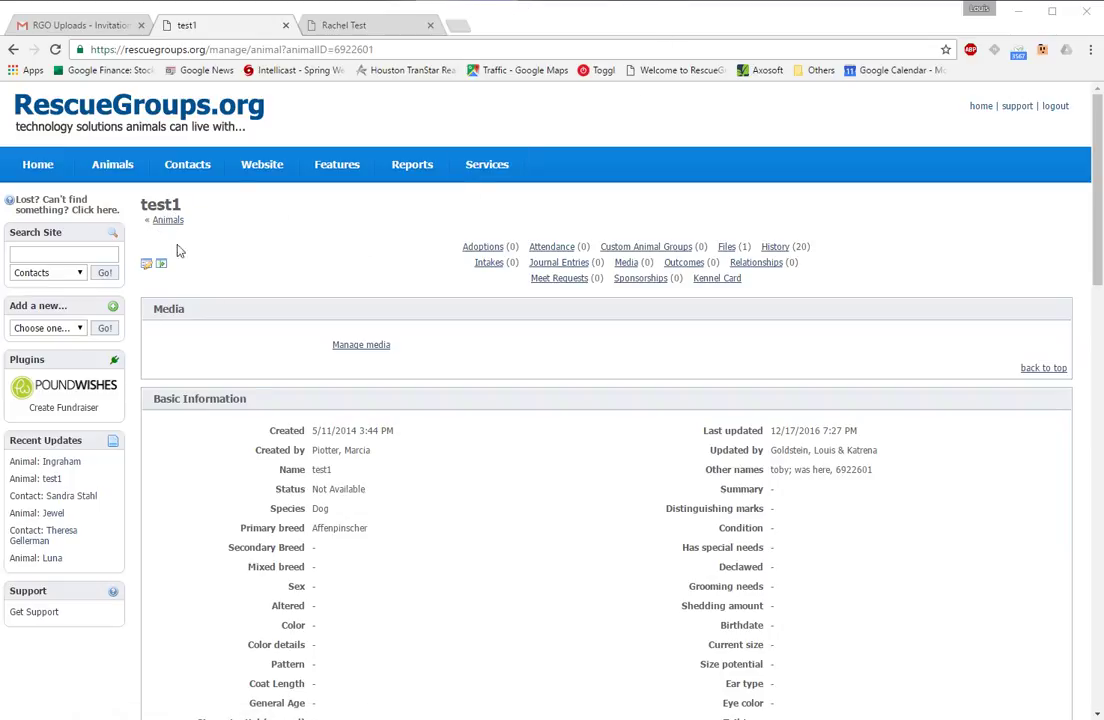
Check the uploaded files listed for the animal test1 and for the test contact, returning to each record
left_click(731, 251)
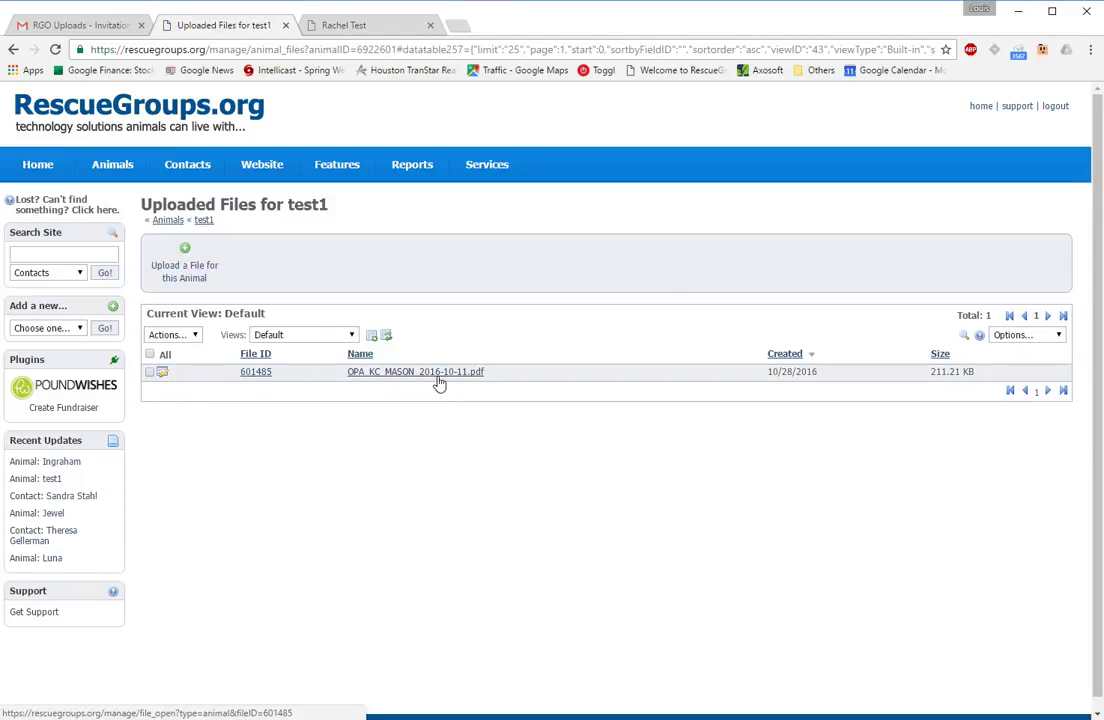
left_click(204, 220)
left_click(360, 27)
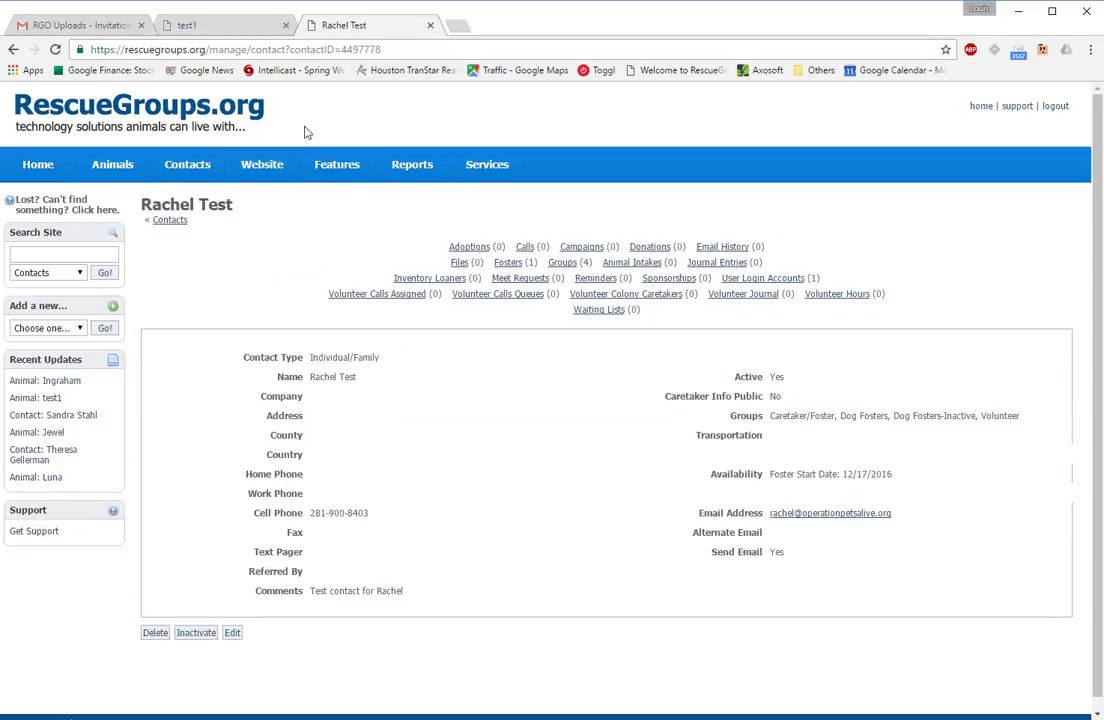
left_click_drag(360, 382, 303, 378)
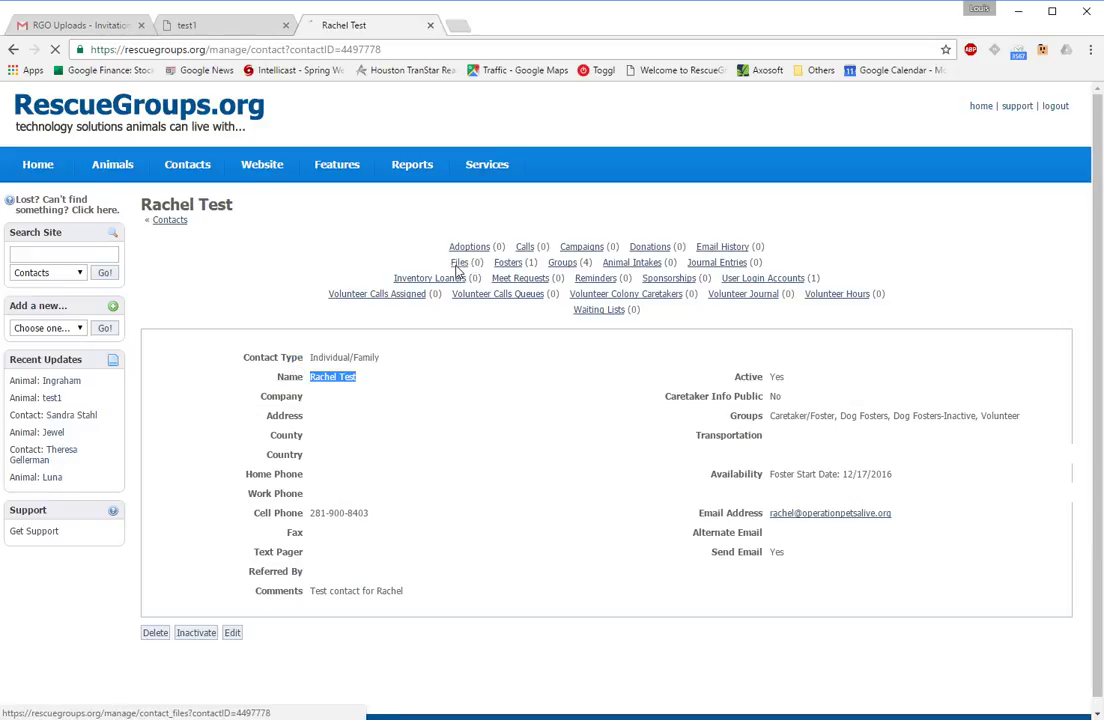
left_click(459, 263)
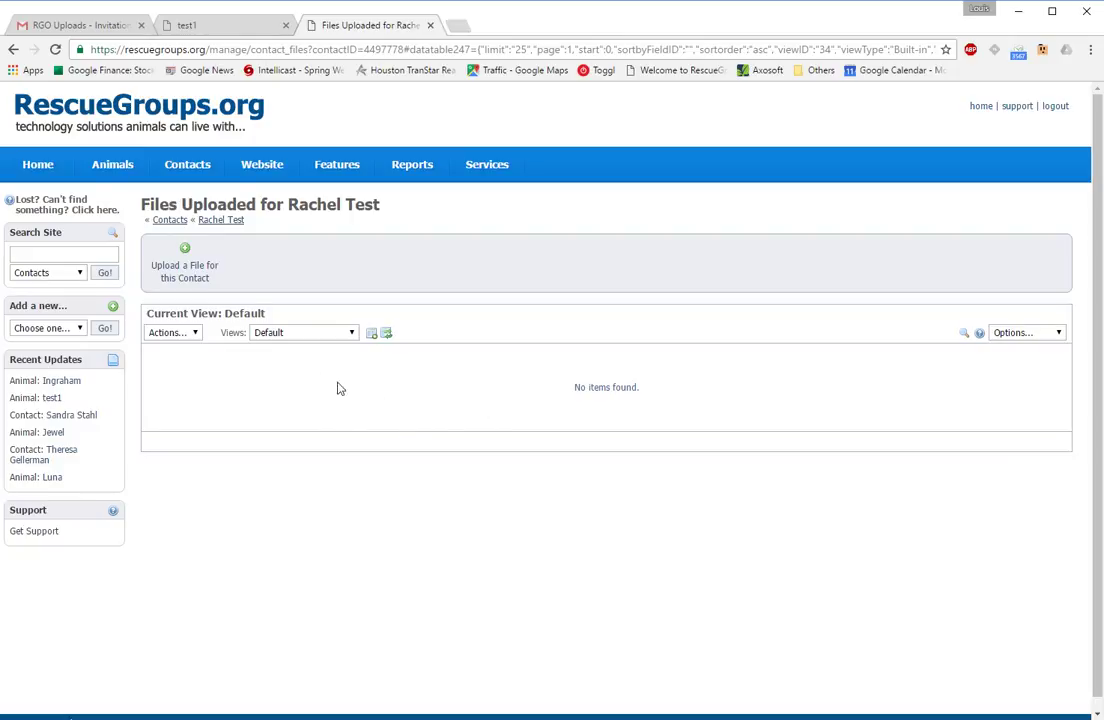
left_click(214, 221)
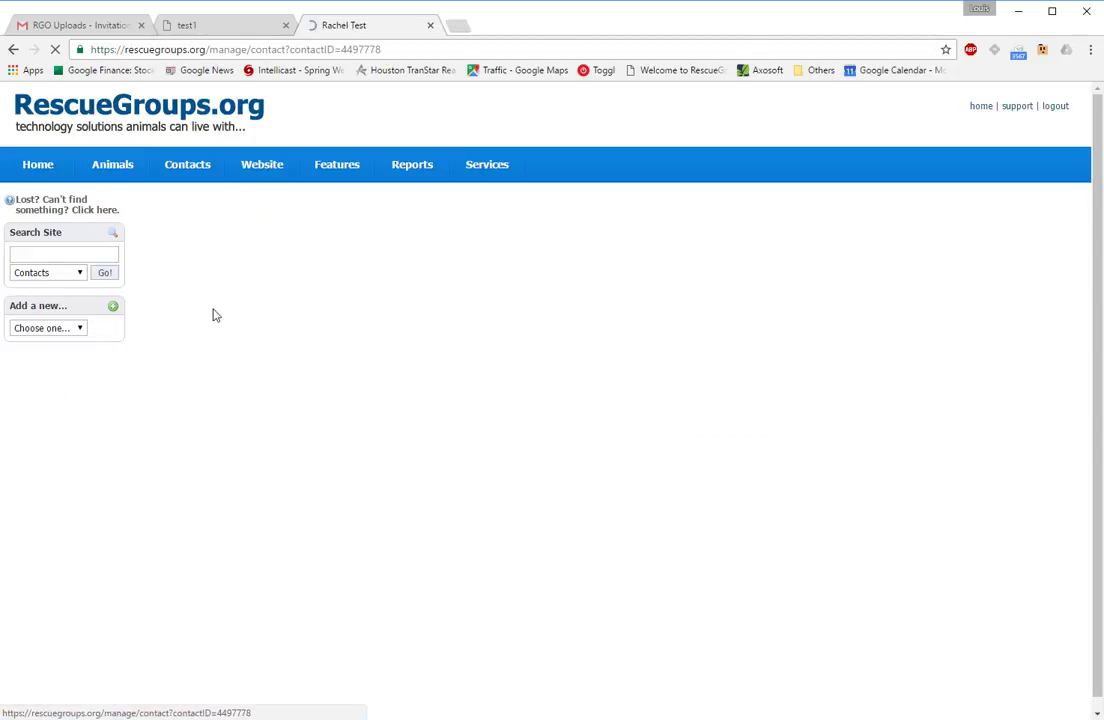
Open the shared RGO Uploads folder from the Gmail invitation and bring up the local UploadDemo folder in File Explorer
left_click(88, 27)
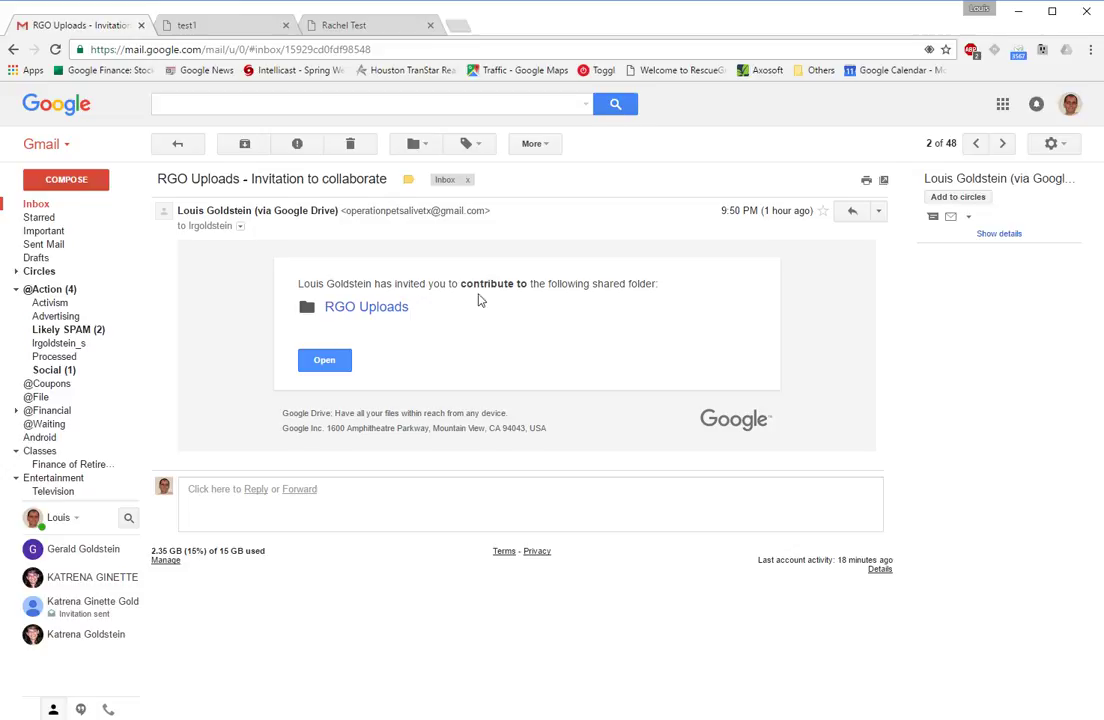
left_click(391, 309)
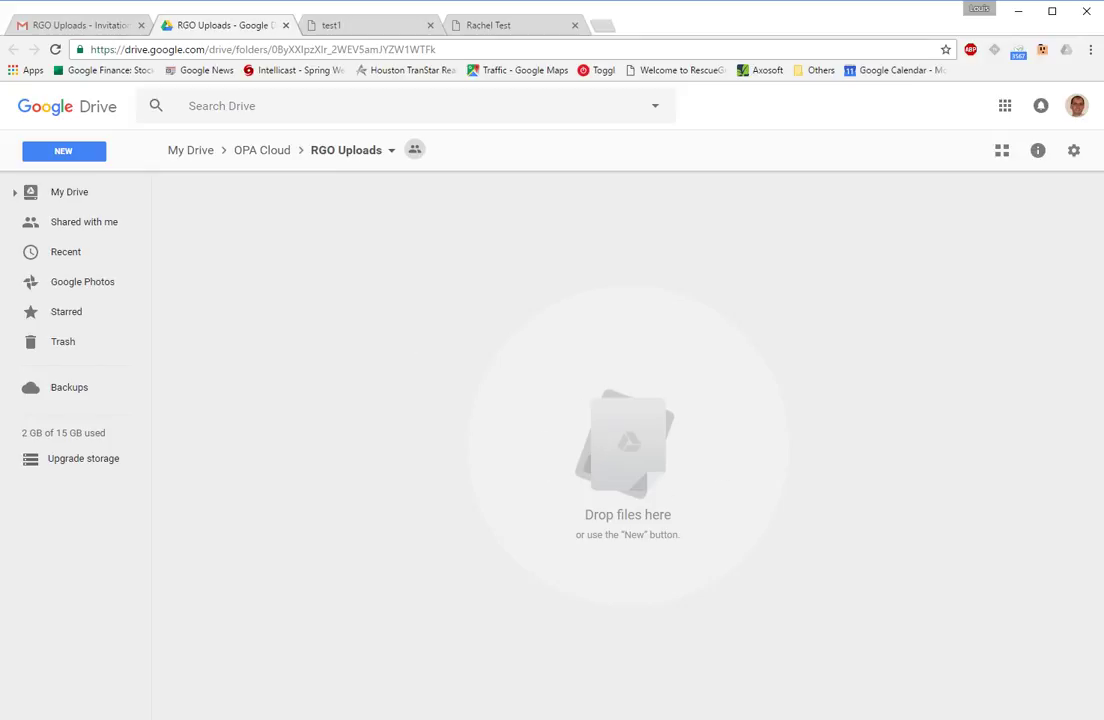
key("alt+Tab")
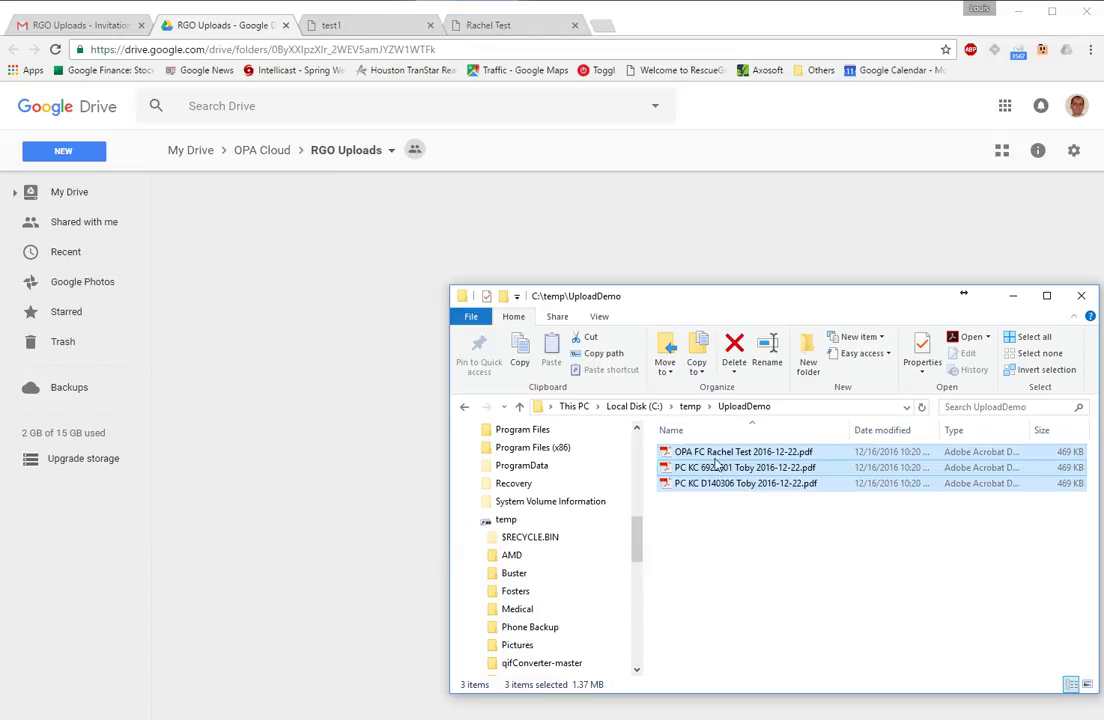
Compare the ID in the file name PC KC 6922601 Toby 2016-12-22.pdf with the animal ID in test1's page address
left_click(378, 28)
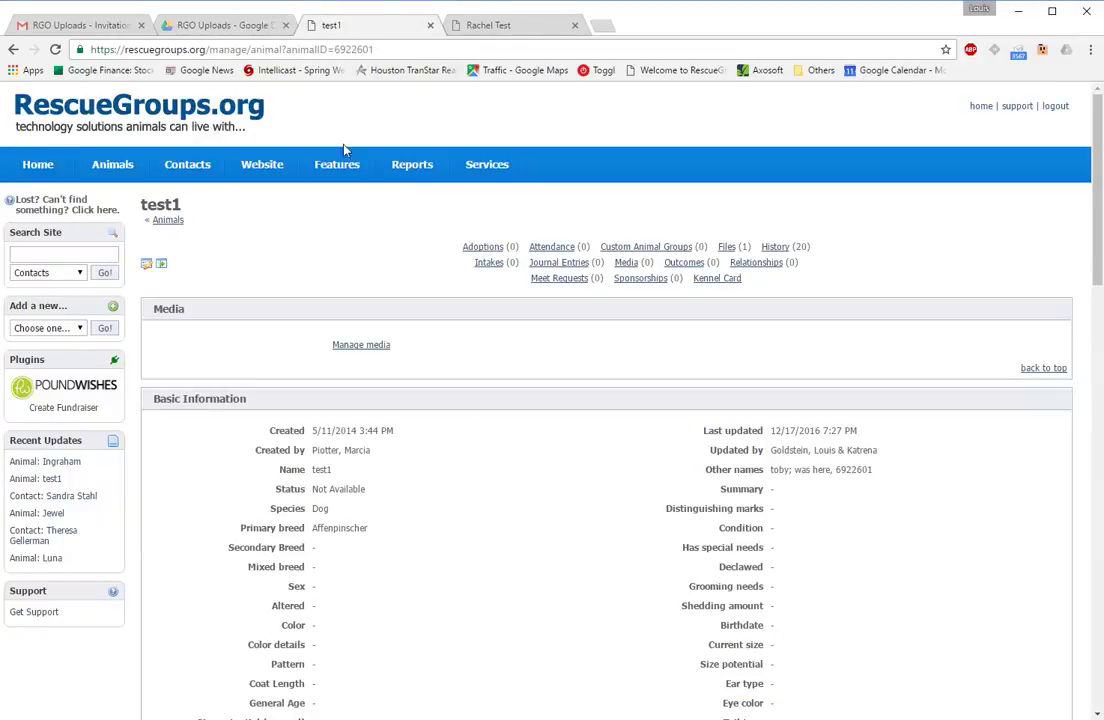
scroll(387, 362, "down", 6)
scroll(388, 364, "down", 5)
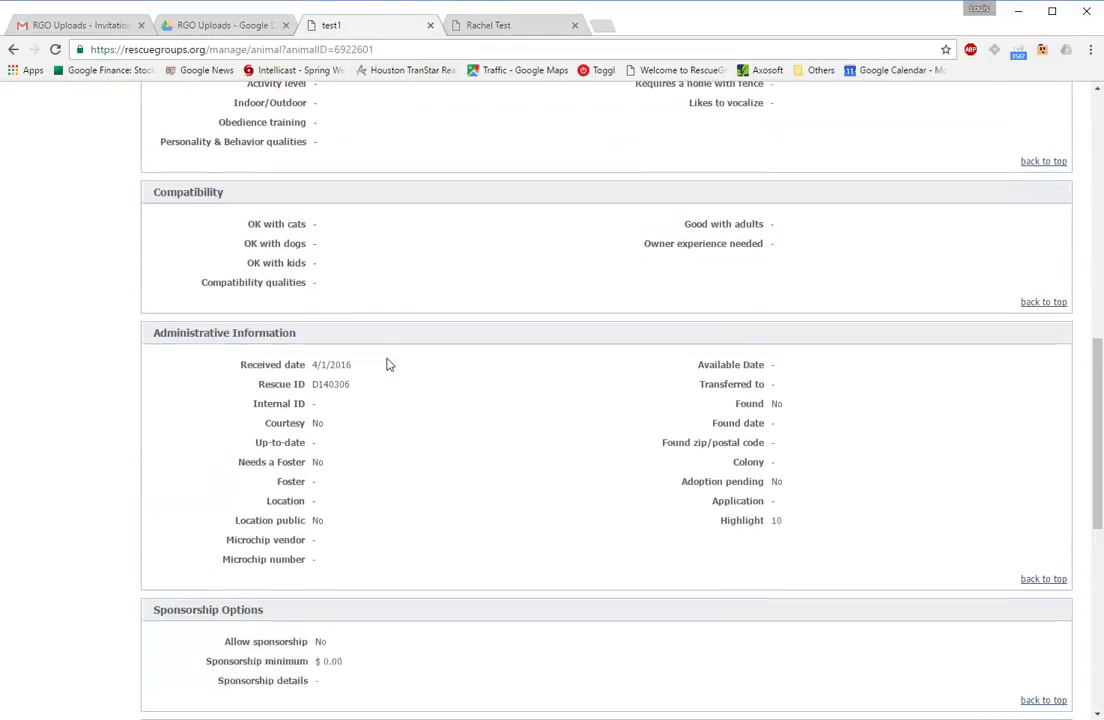
key("alt+Tab")
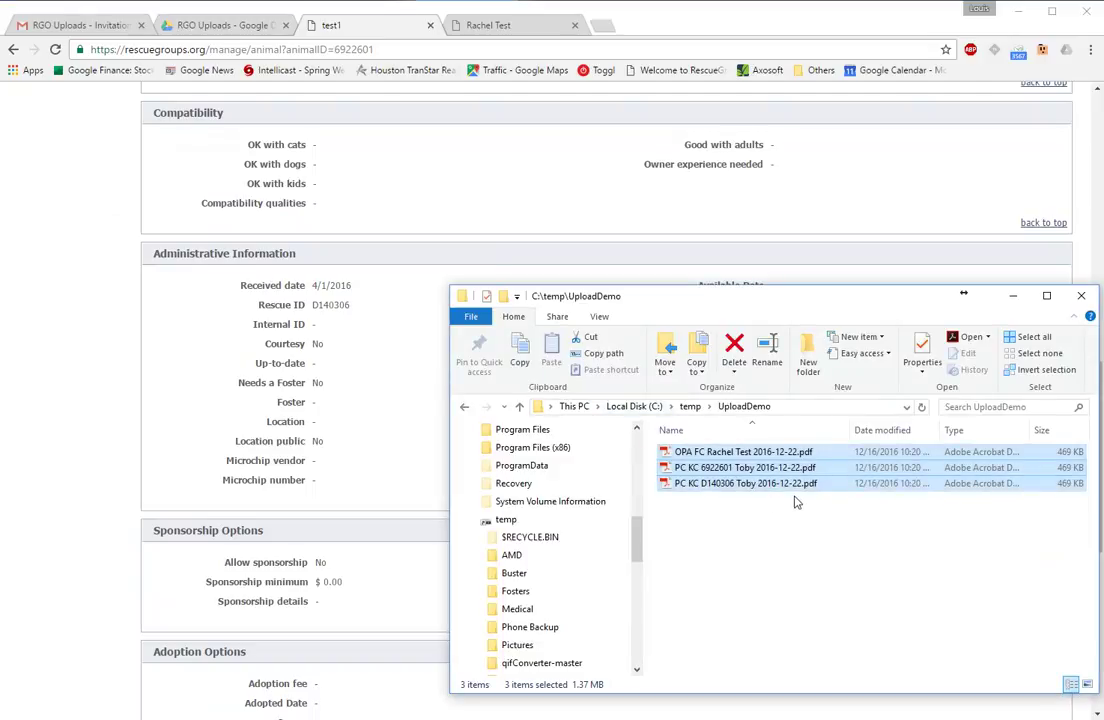
left_click(714, 471)
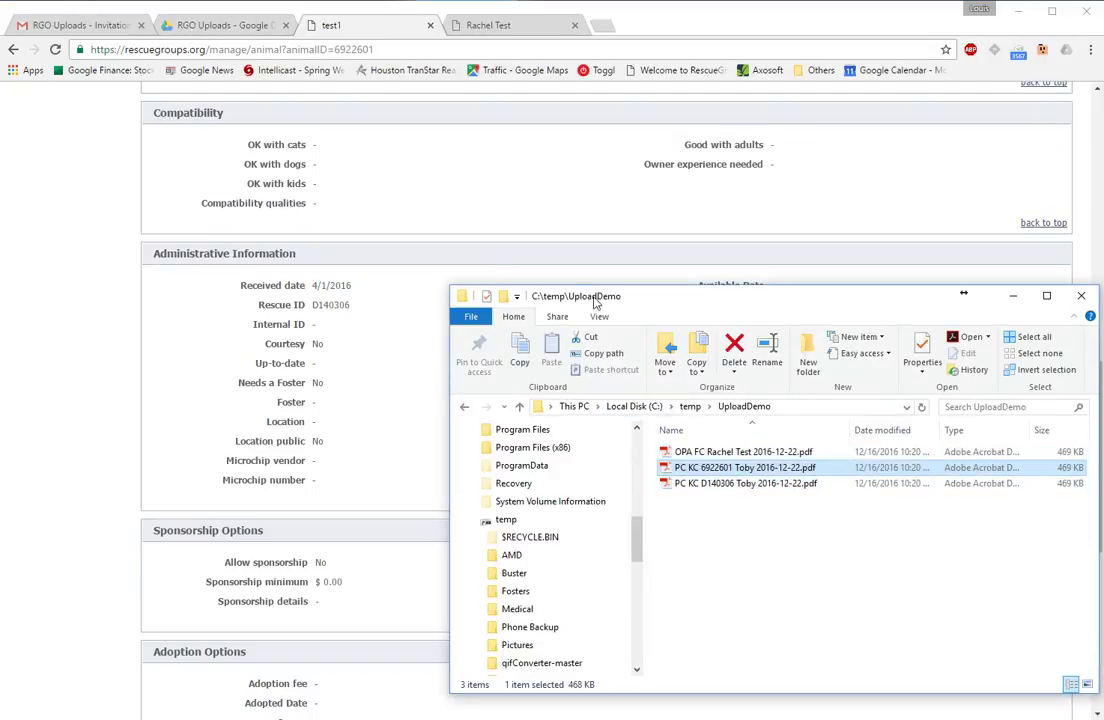
left_click_drag(335, 49, 379, 47)
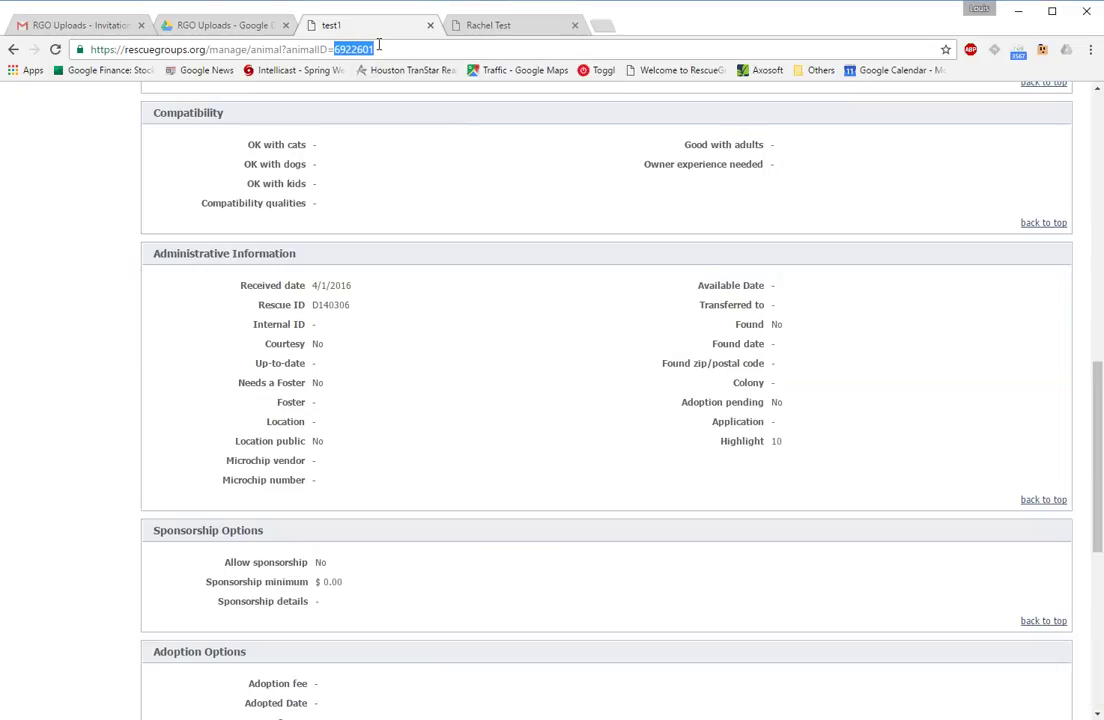
Compare test1's Rescue ID with the file name PC KC D140306 Toby 2016-12-22.pdf, and examine the OPA FC contact file's name
key("alt+Tab")
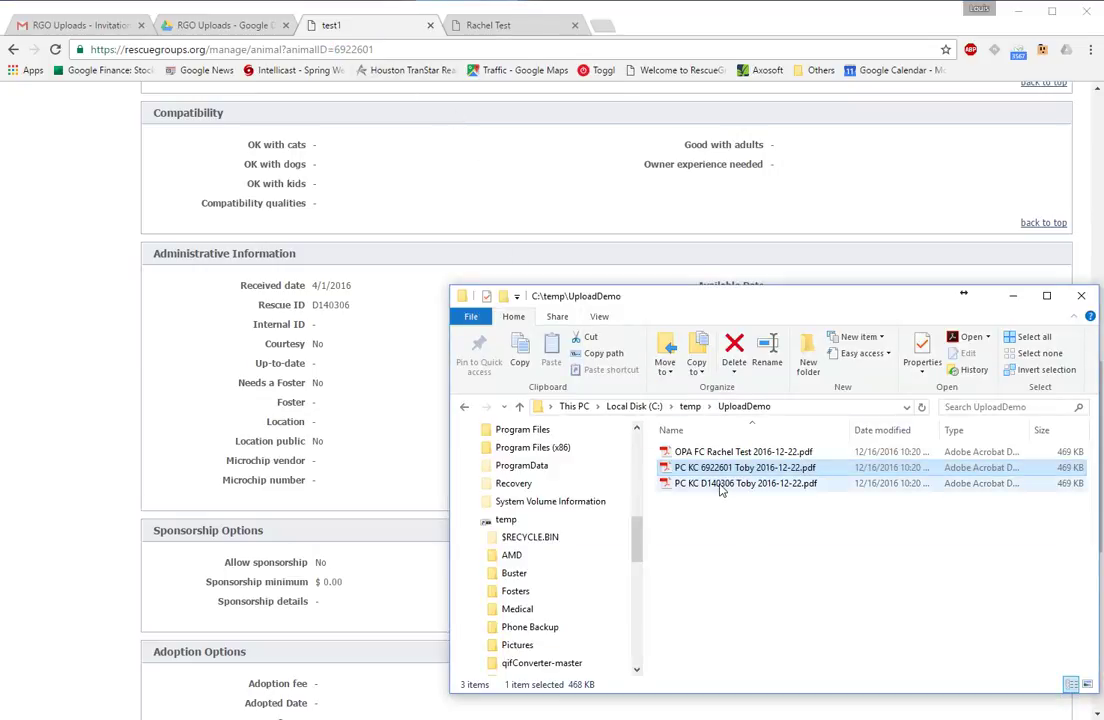
double_click(335, 304)
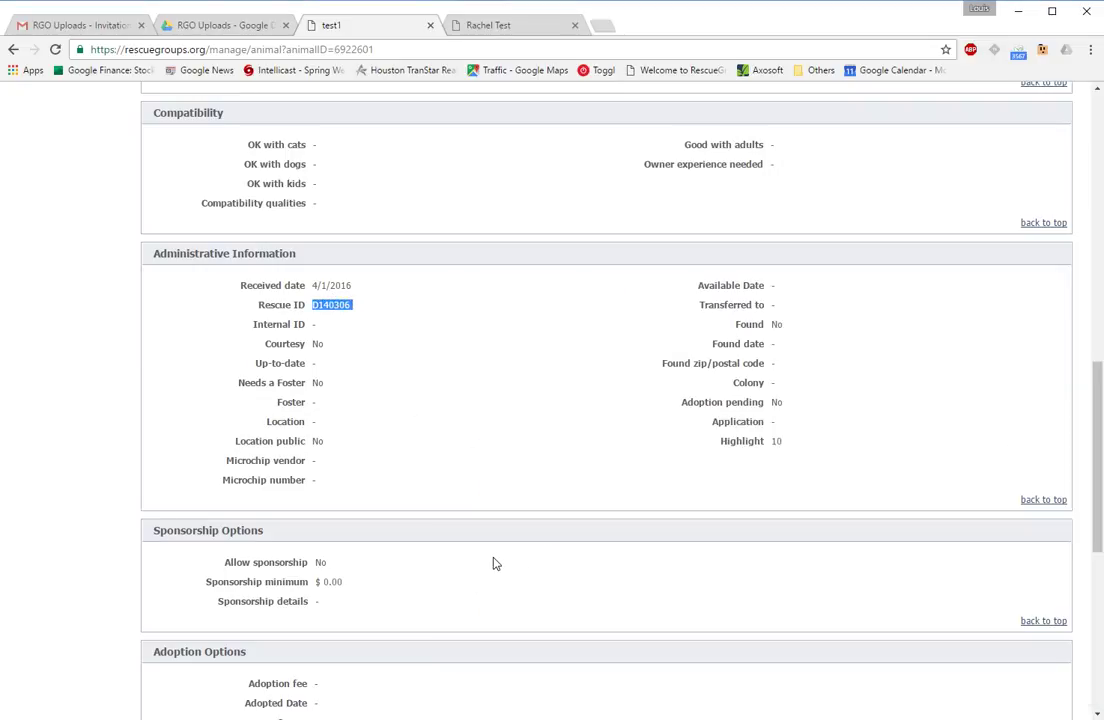
key("alt+Tab")
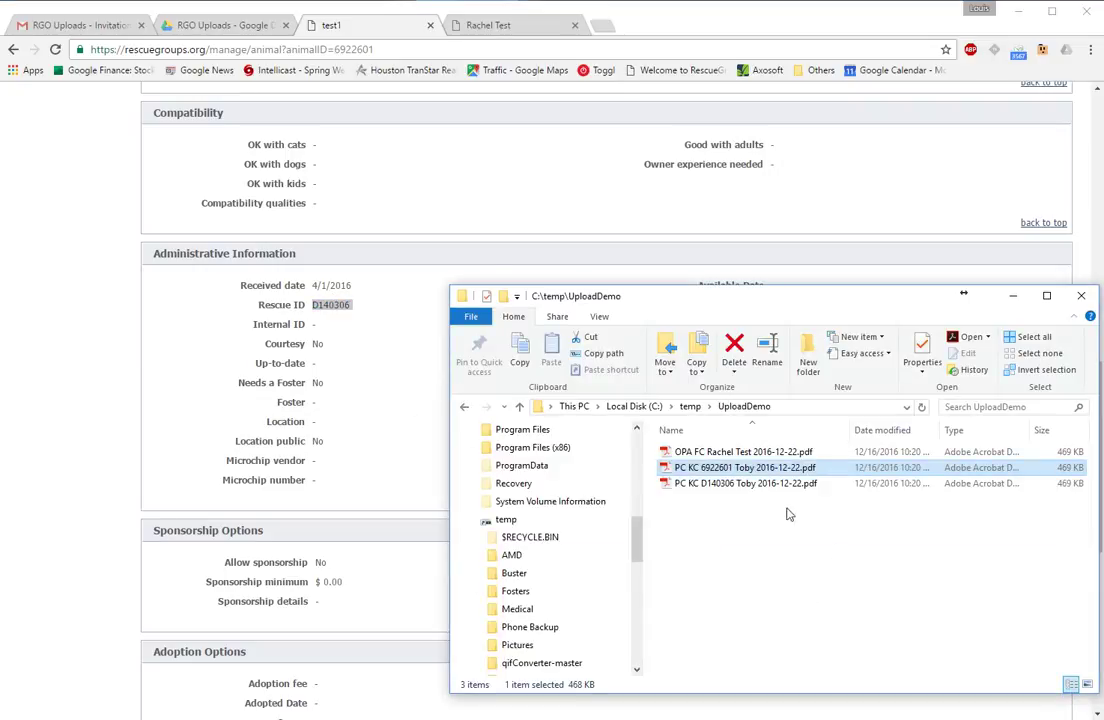
left_click(729, 485)
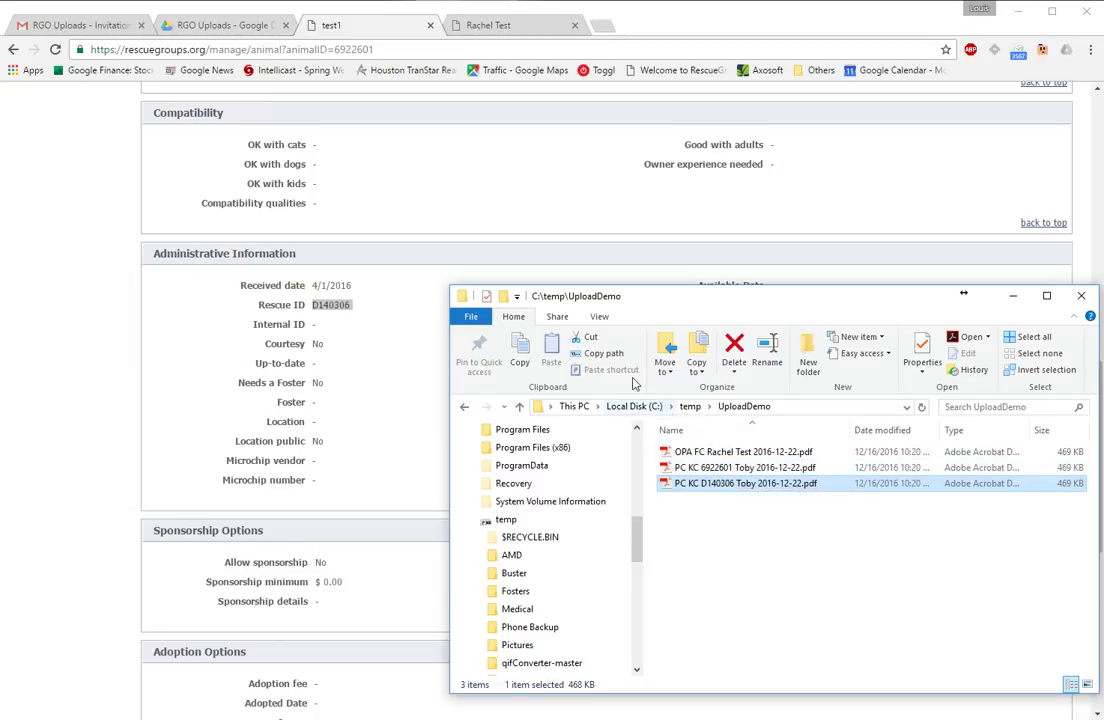
left_click(700, 452)
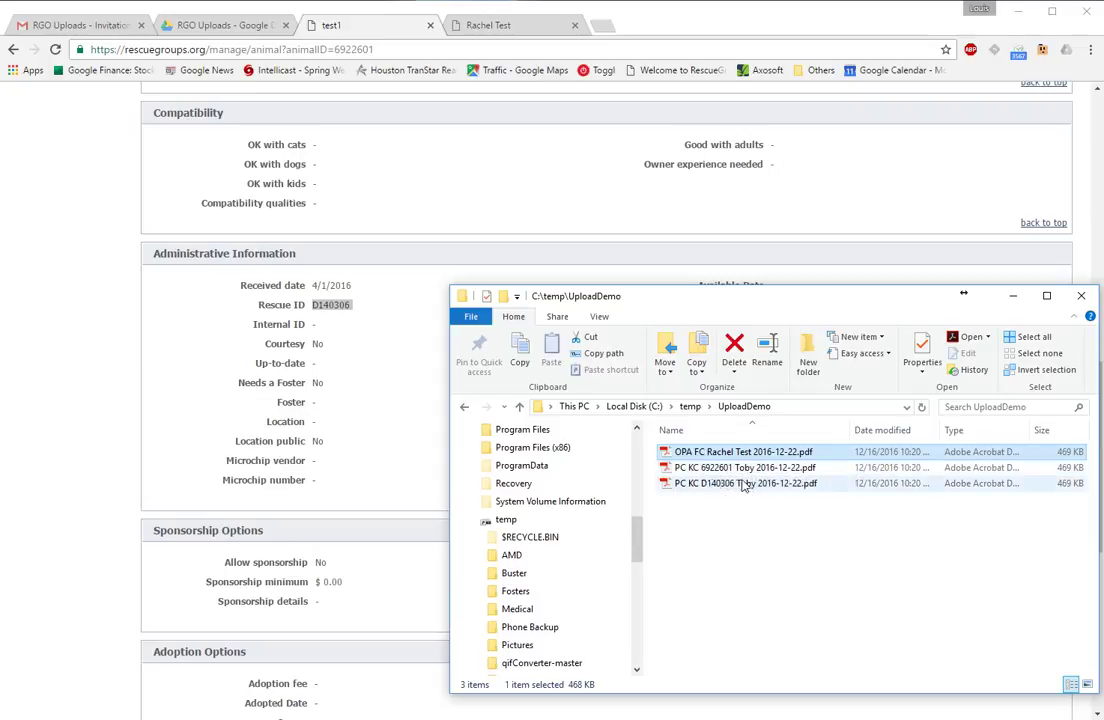
Upload all three PDFs from the local UploadDemo folder to the RGO Uploads folder in Google Drive
left_click(205, 26)
left_click(205, 26)
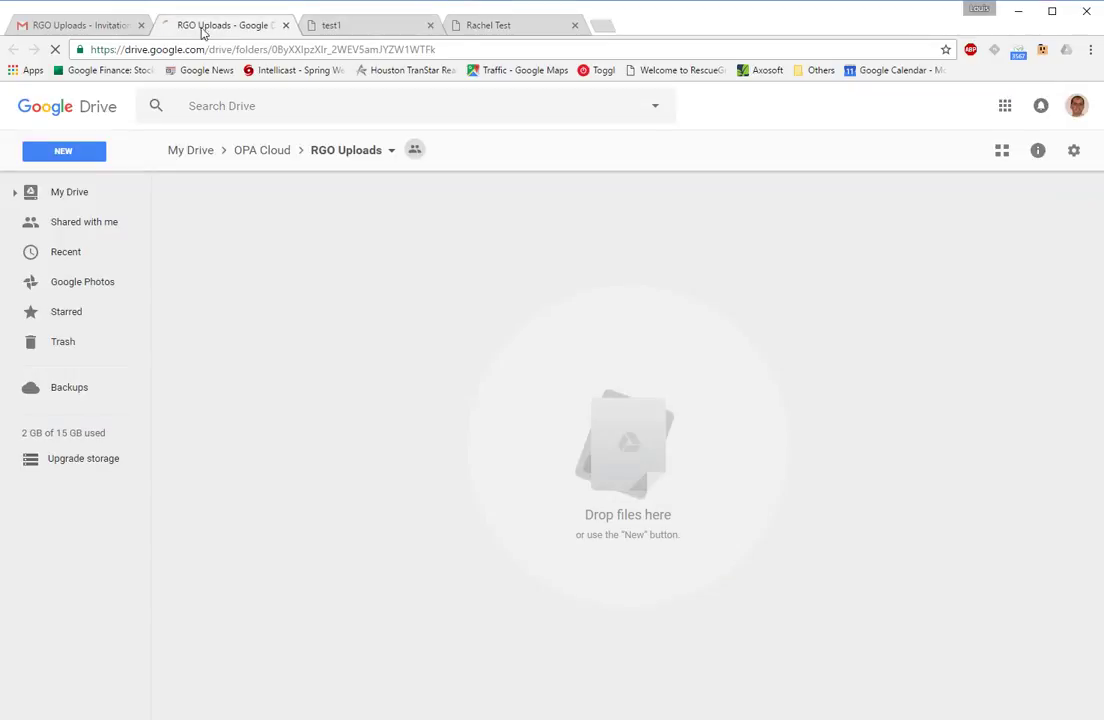
key("alt+Tab")
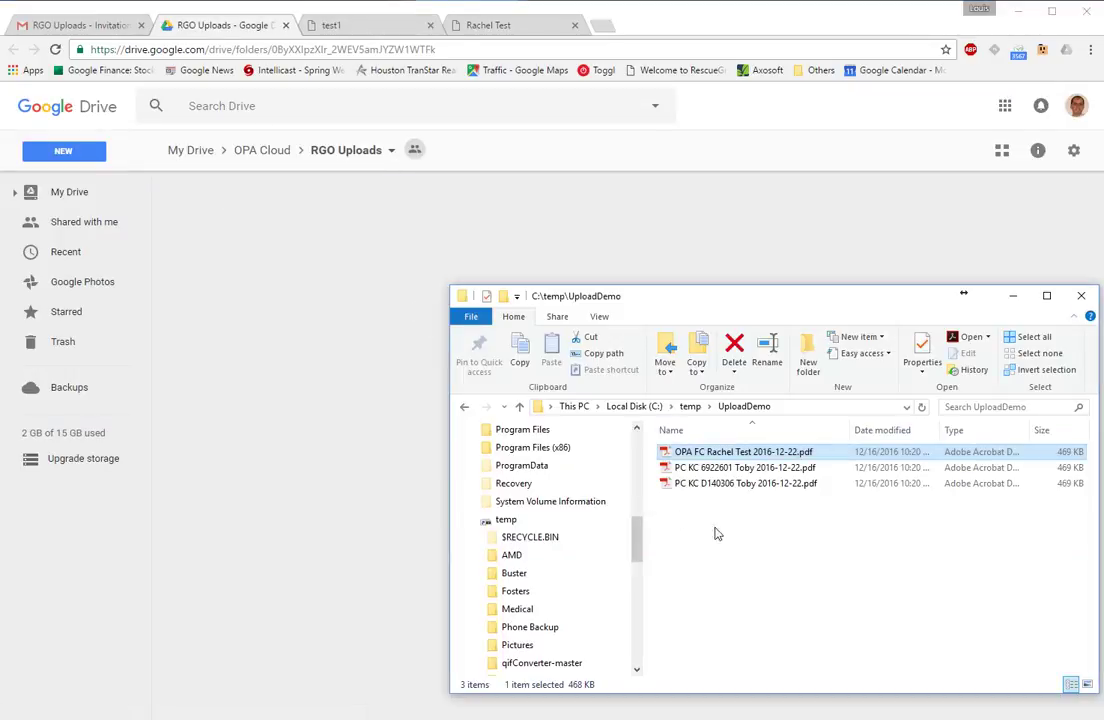
left_click(760, 484, "shift")
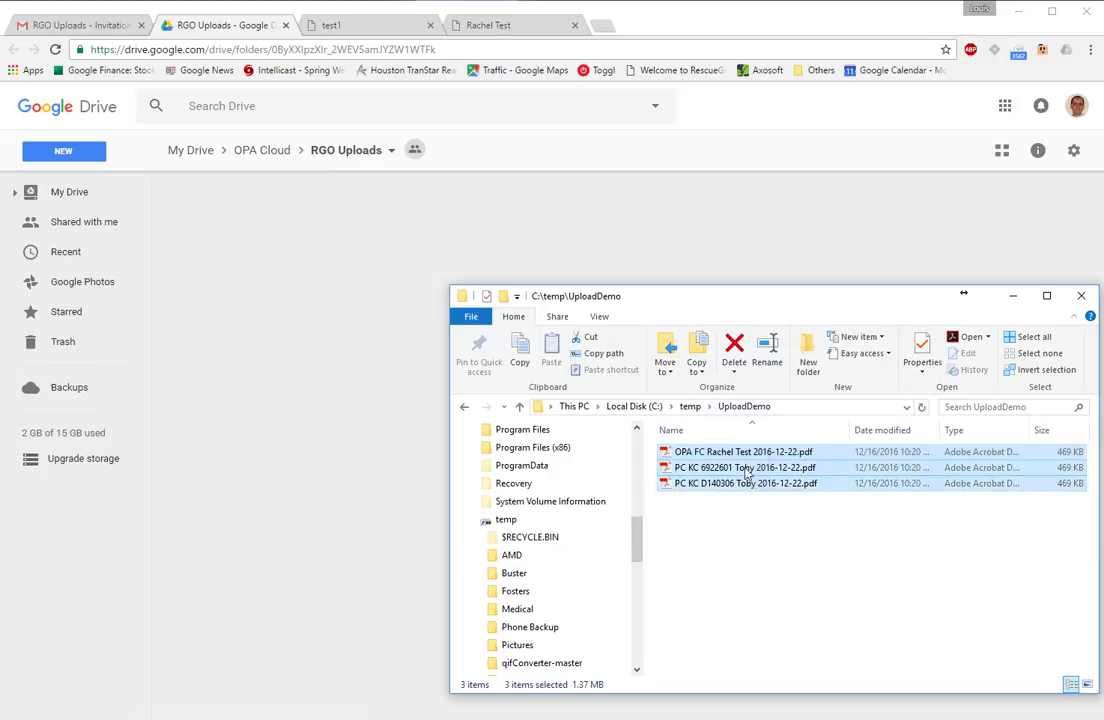
left_click_drag(760, 484, 377, 362)
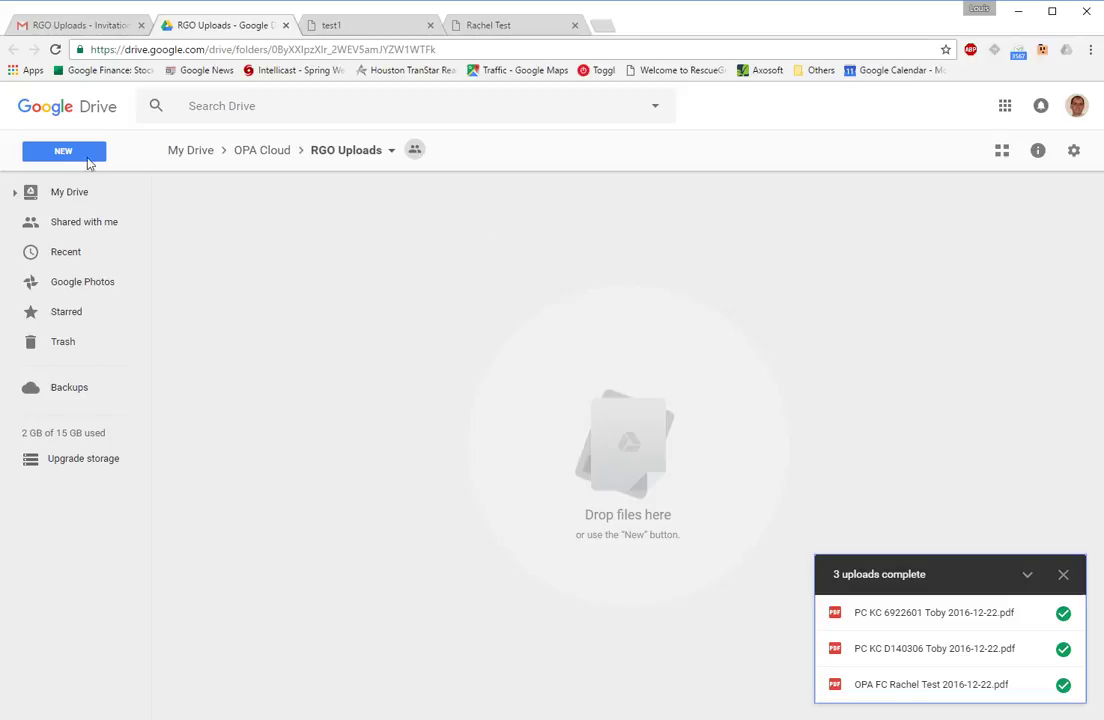
Compare the uploaded files listed for the animal test1 in RescueGroups with the PDFs in the local UploadDemo folder
left_click(342, 28)
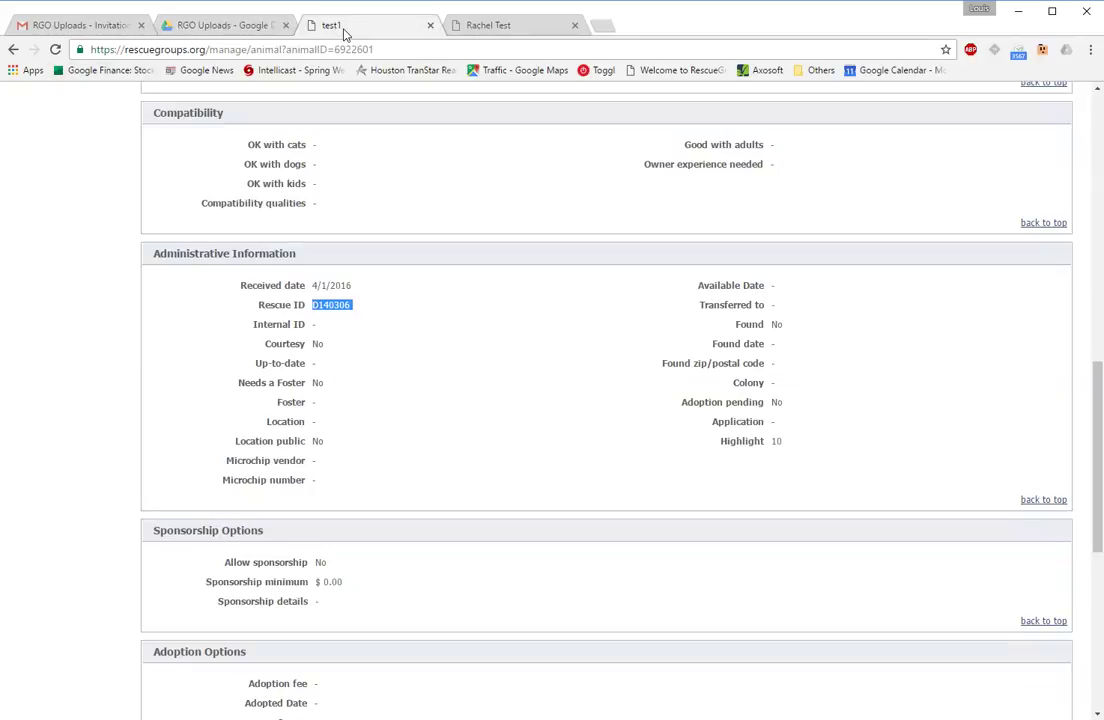
scroll(394, 338, "up", 10)
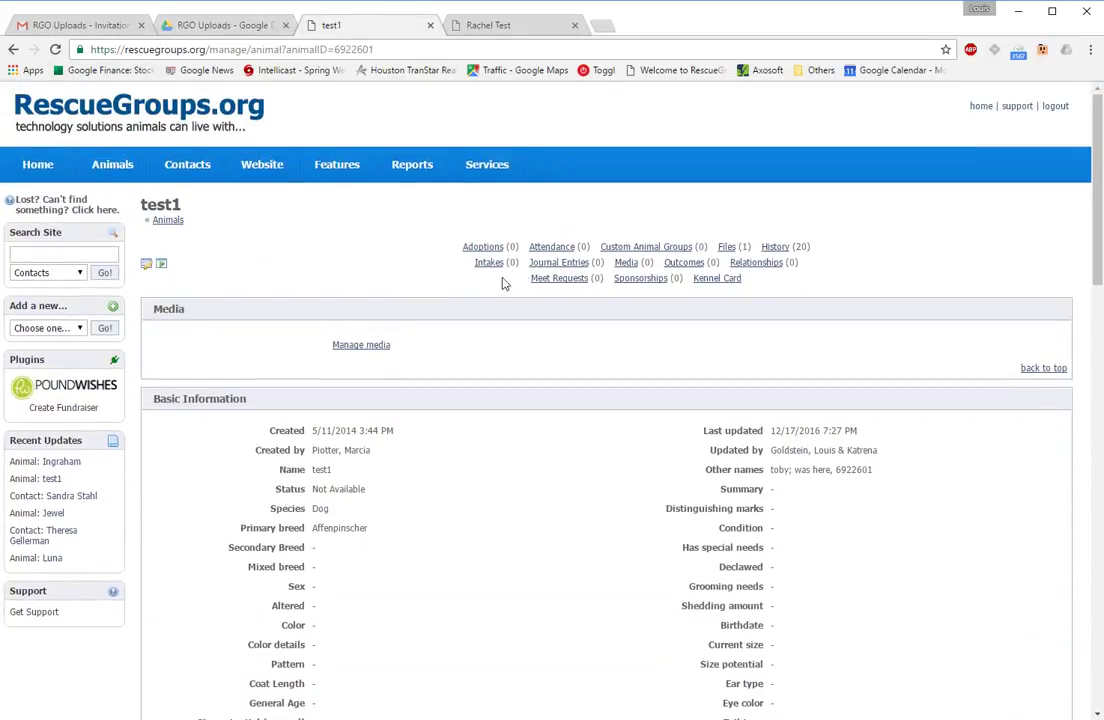
left_click(726, 248)
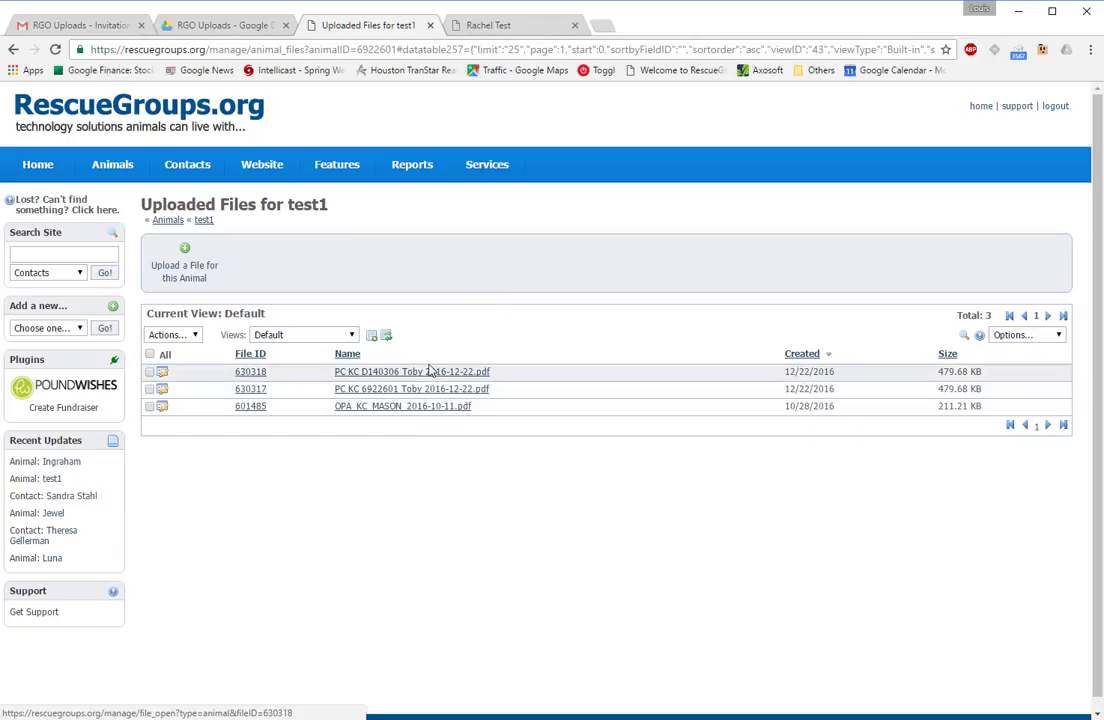
key("alt+Tab")
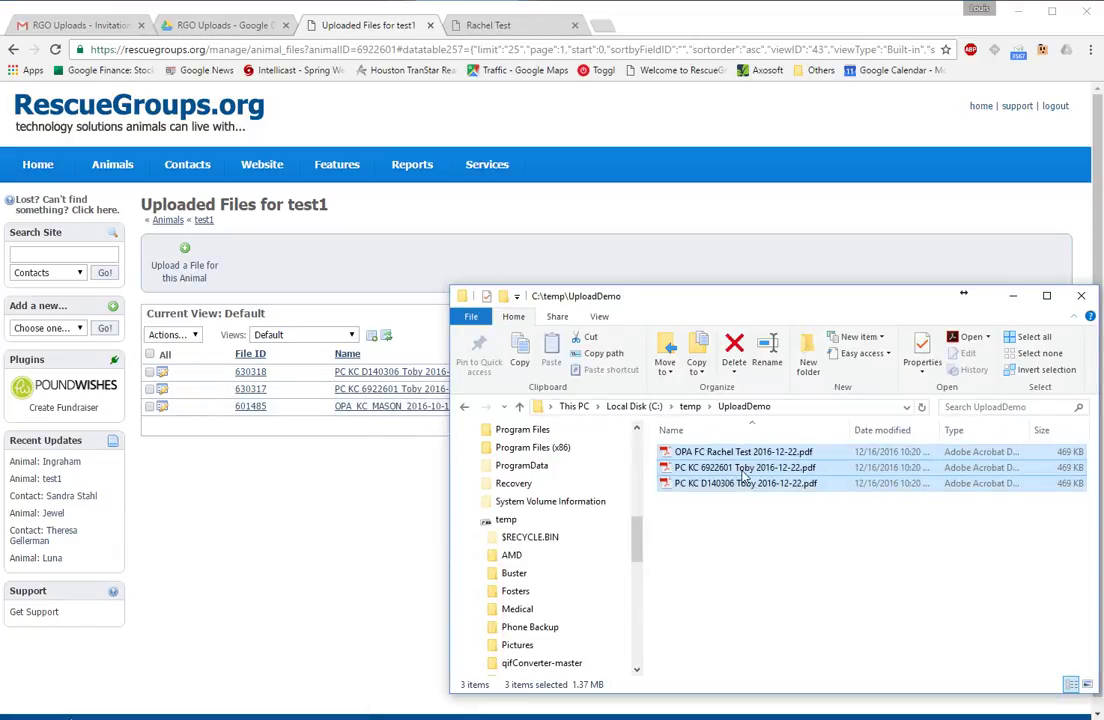
left_click(421, 500)
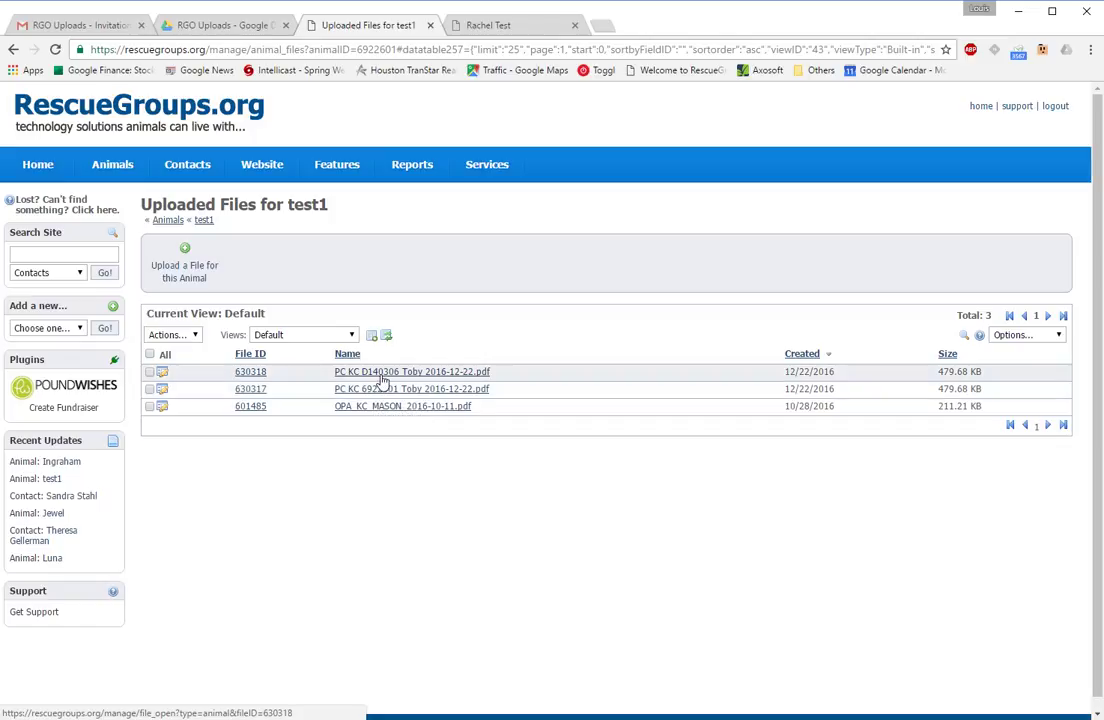
Check the test contact's uploaded files for the OPA FC PDF and return to test1's file list
left_click(486, 24)
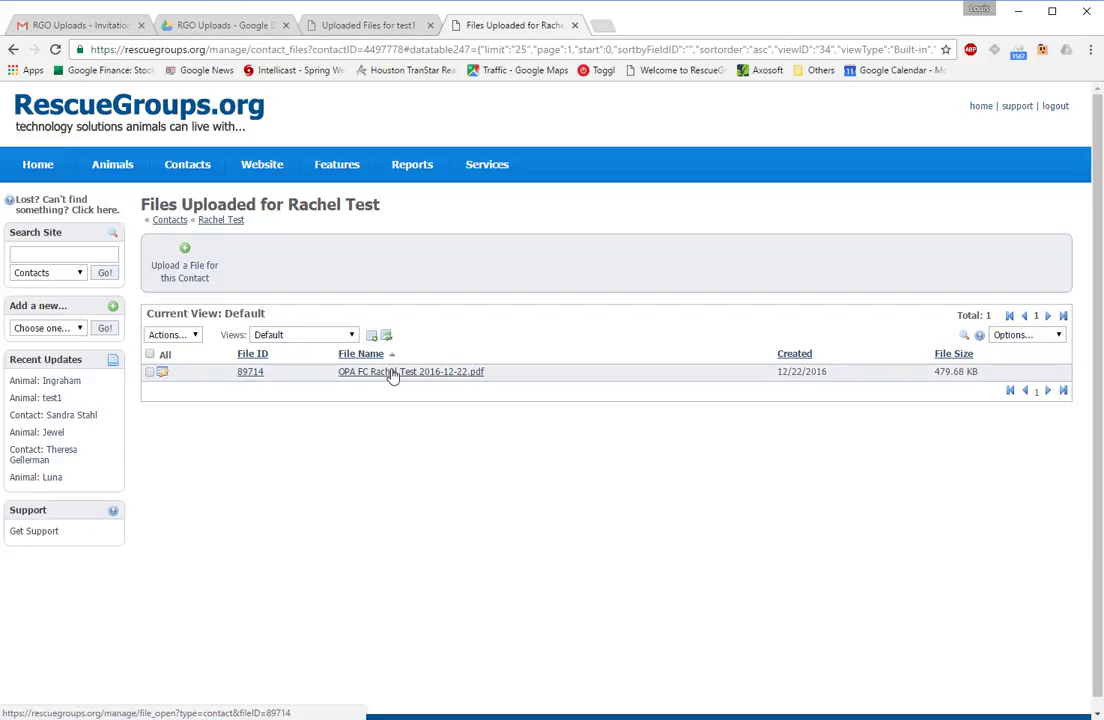
left_click(349, 27)
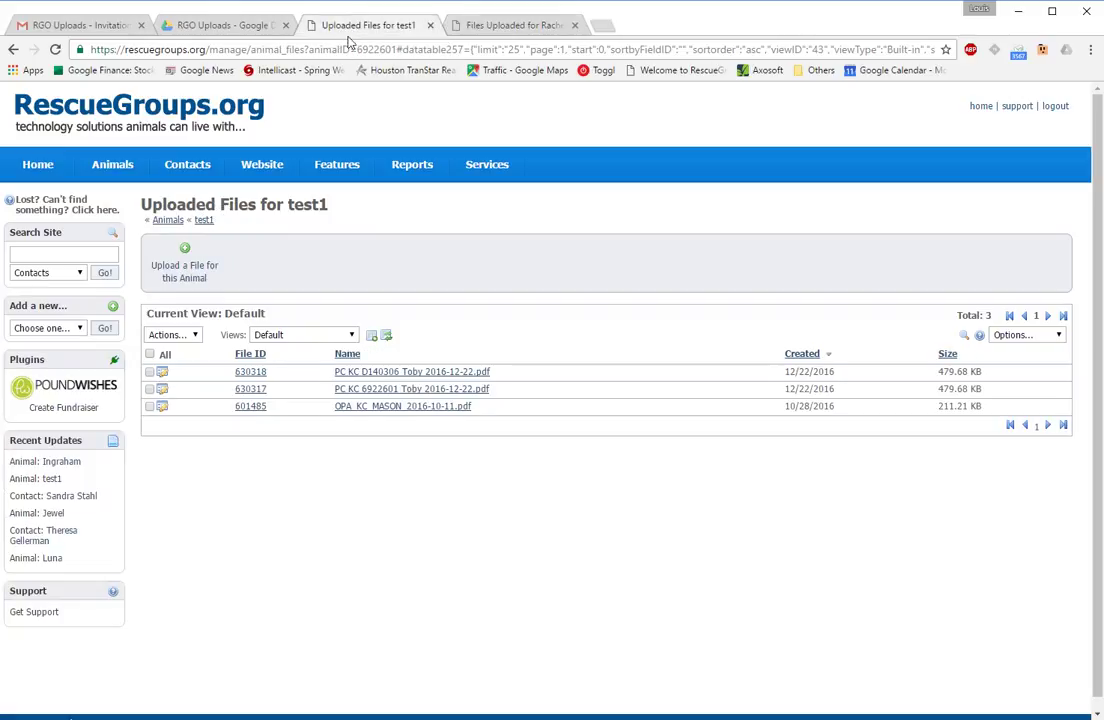